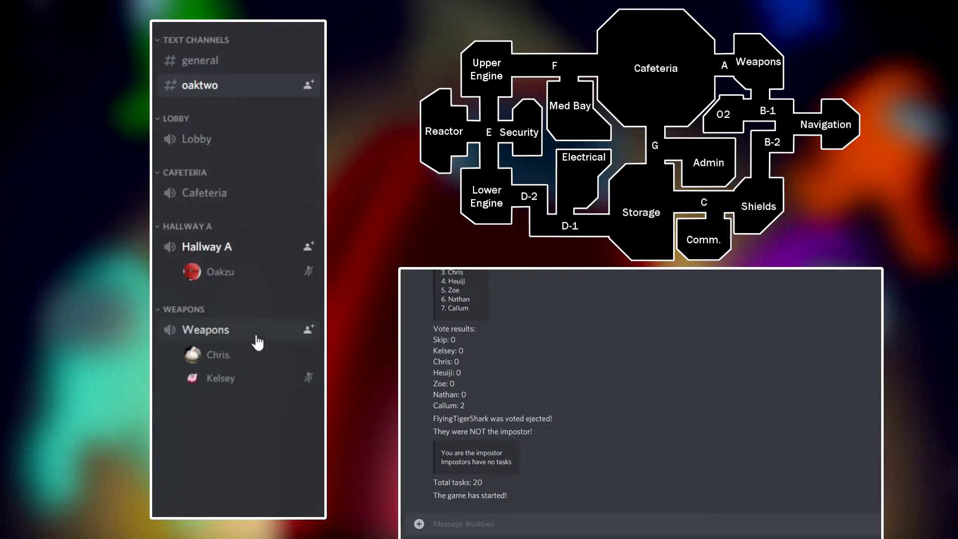
Enter Weapons, sabotage the reactor with '!s 1', and kill the nearby crewmate with '!k'
click(259, 338)
text(!s)
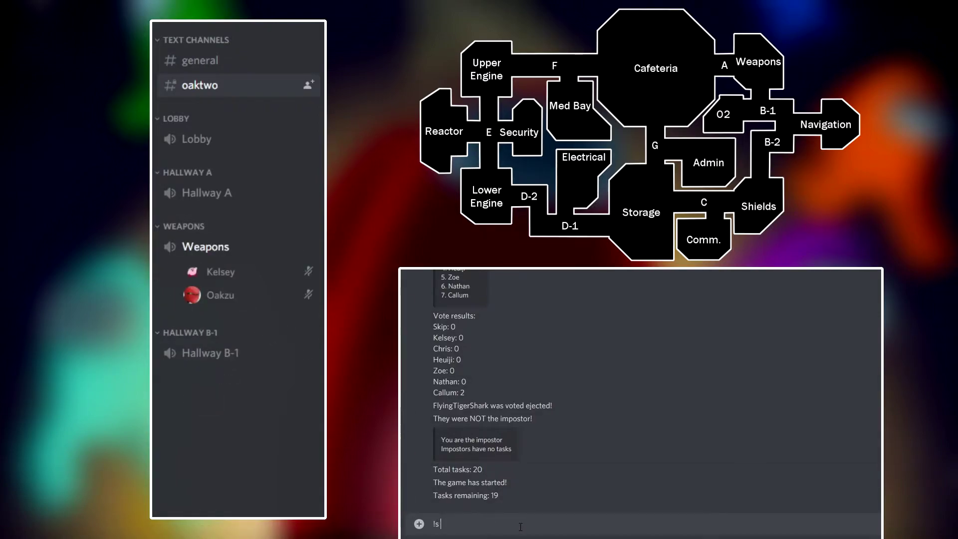
text(1)
key(Return)
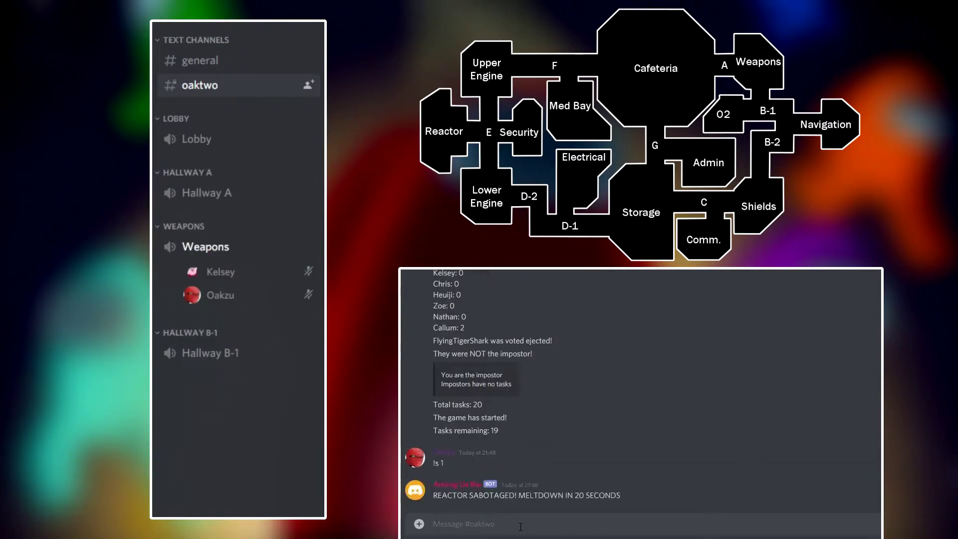
key(Return)
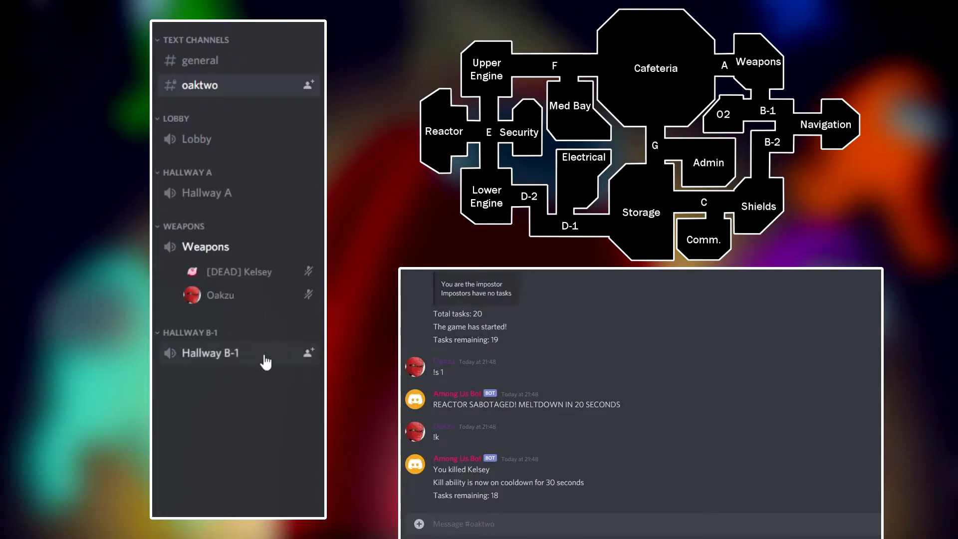
Step into Hallway B-1, then return to the Weapons voice channel beside the body
click(218, 354)
drag(218, 384, 225, 441)
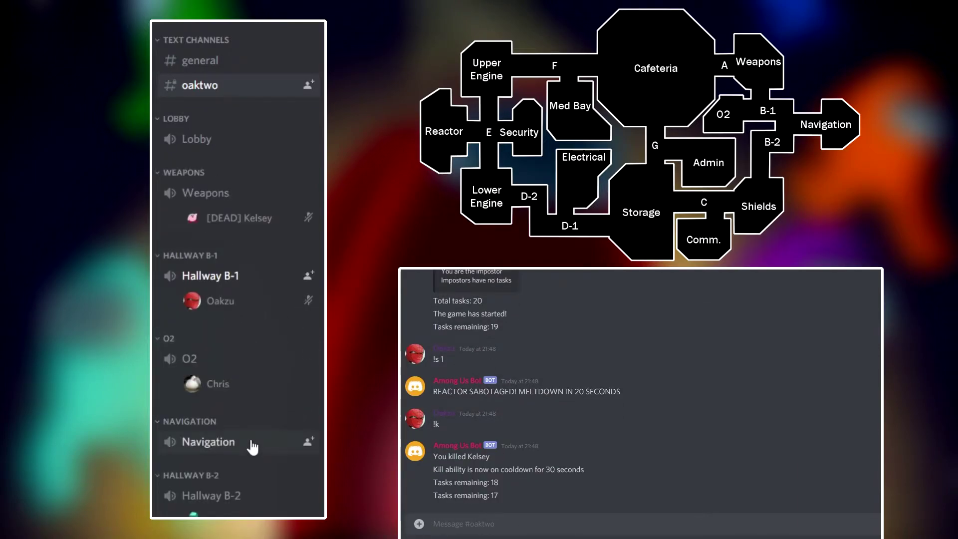
click(249, 197)
text(!)
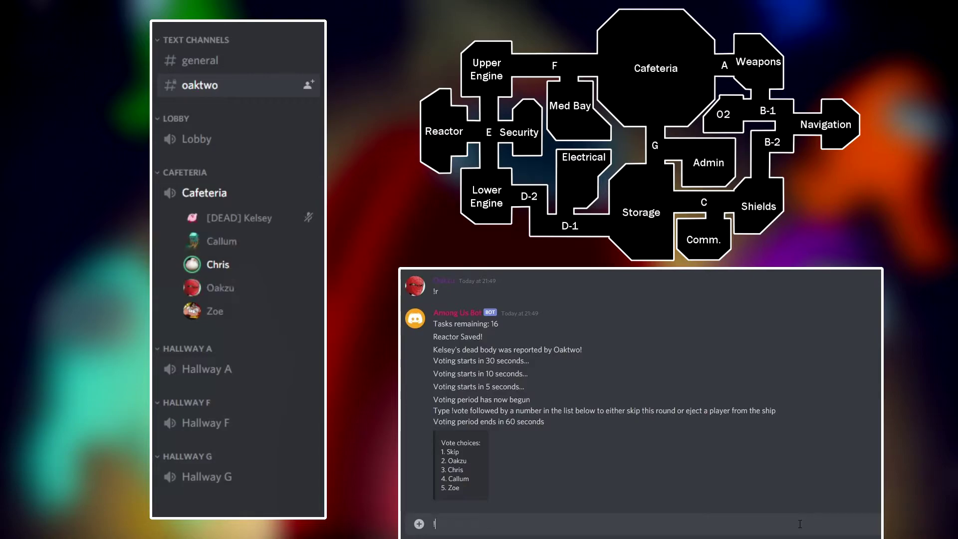
text(vote 3)
Vote for the third choice with '!vote 3', then enter the vent with '!v'
key(Return)
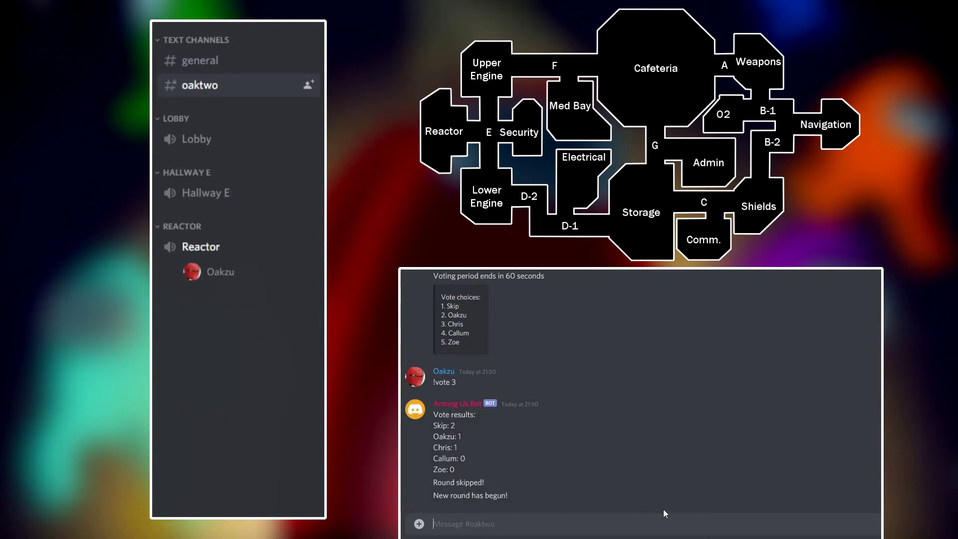
text(!v)
key(Return)
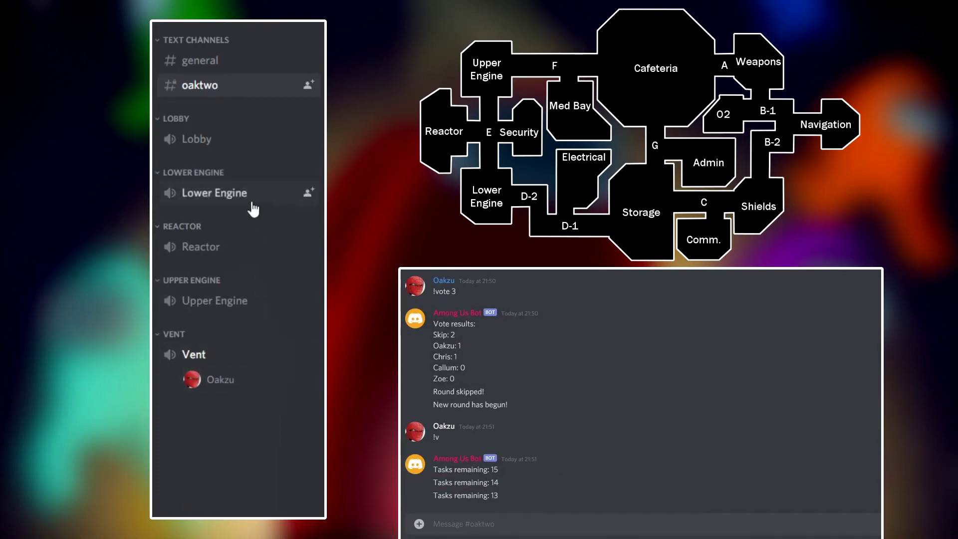
Leave the vent via Lower Engine into Hallway D-2 and sabotage the reactor with '!s 1'
double_click(214, 192)
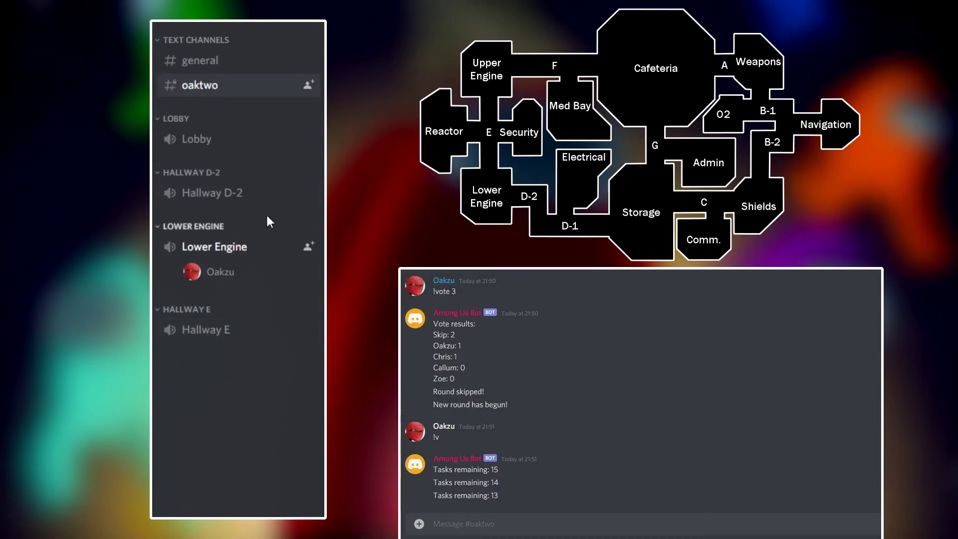
double_click(247, 195)
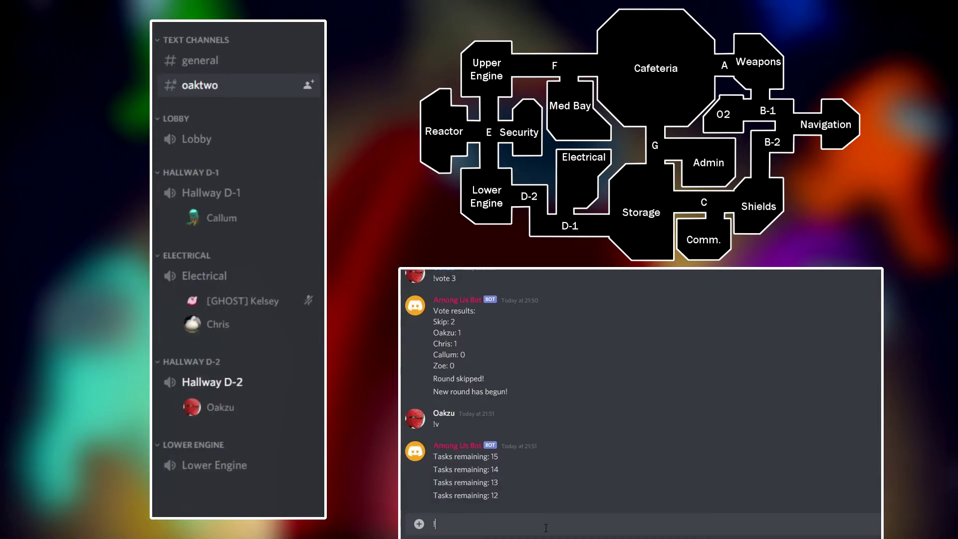
text(!s 1)
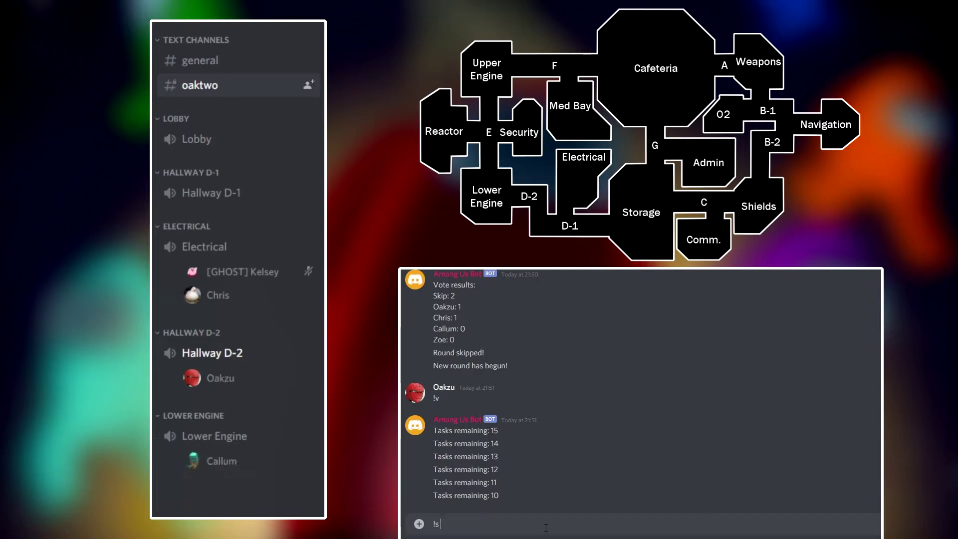
key(Return)
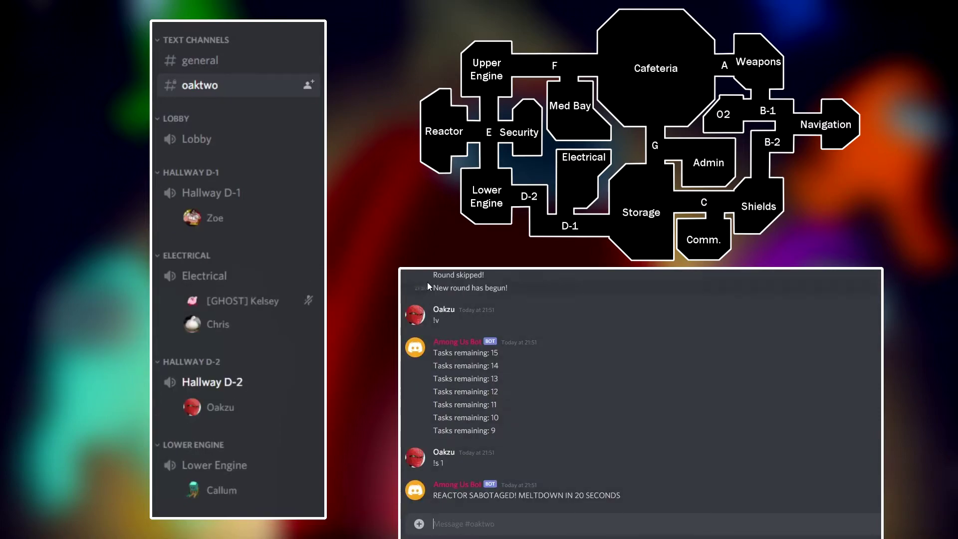
Walk through Lower Engine and Hallway E into Reactor and kill the crewmate there
click(214, 465)
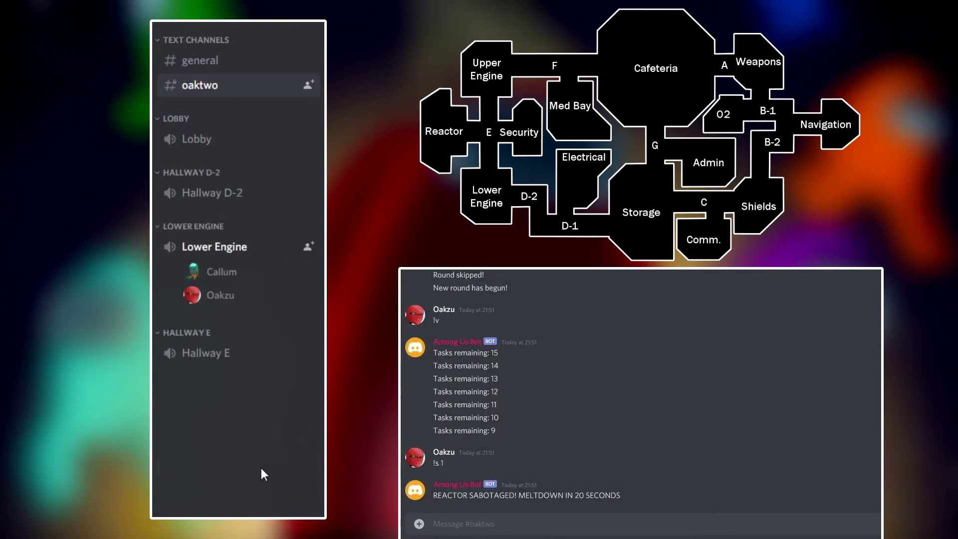
click(250, 342)
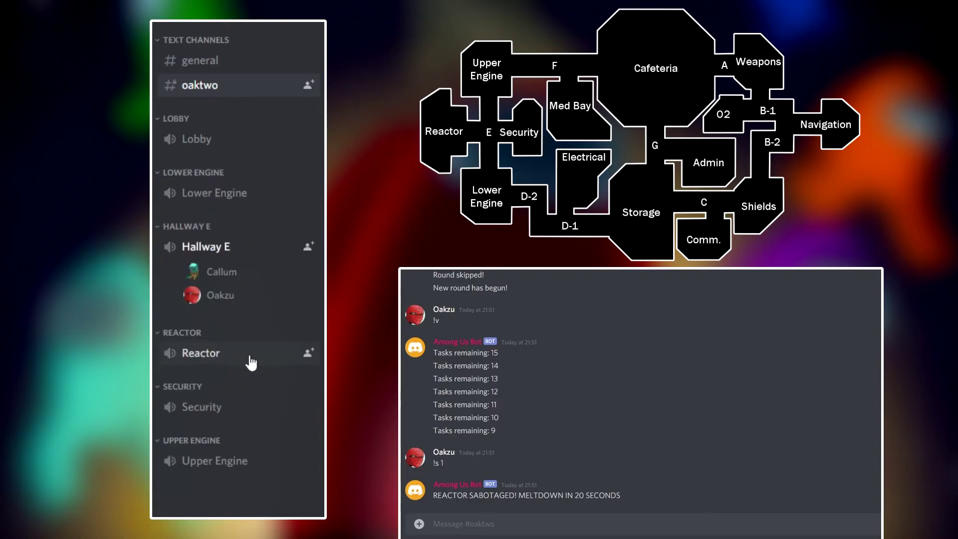
click(252, 319)
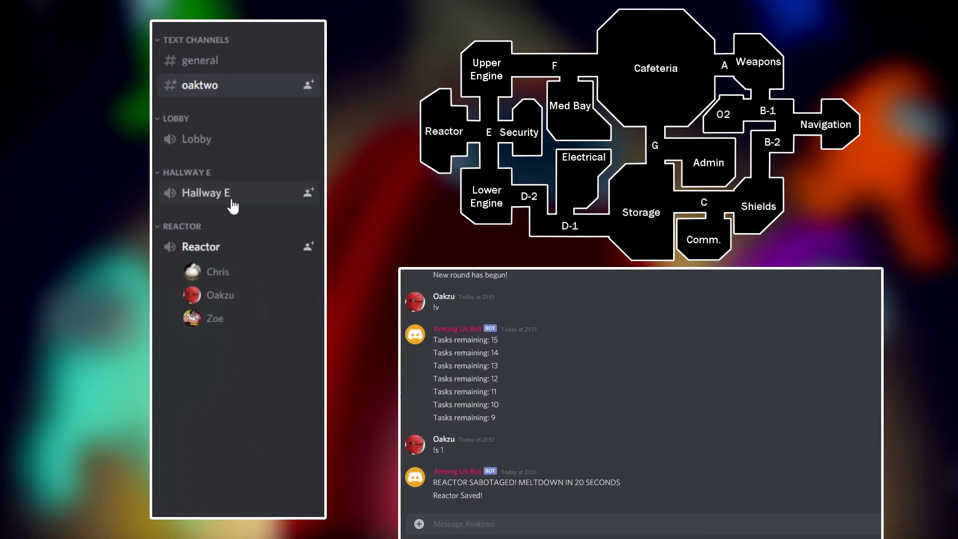
click(206, 193)
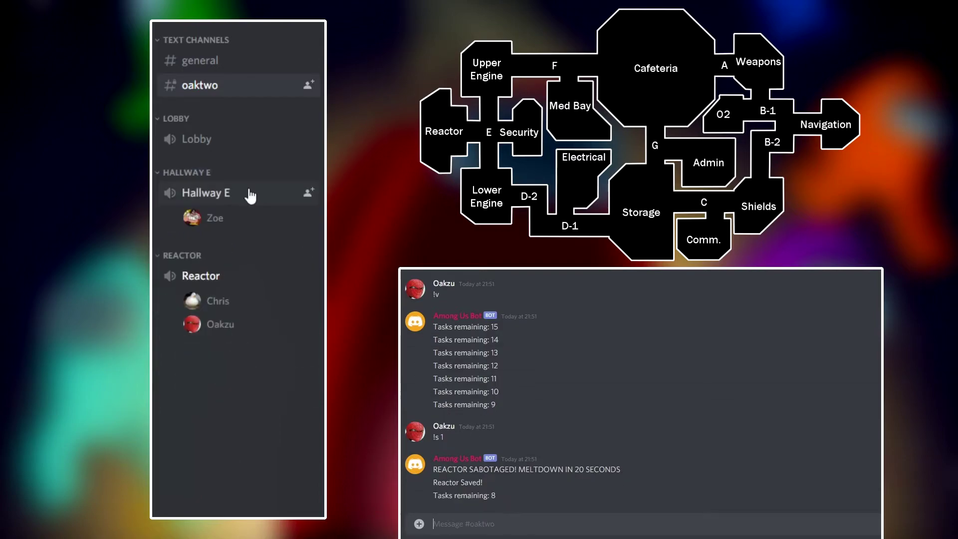
text(!k)
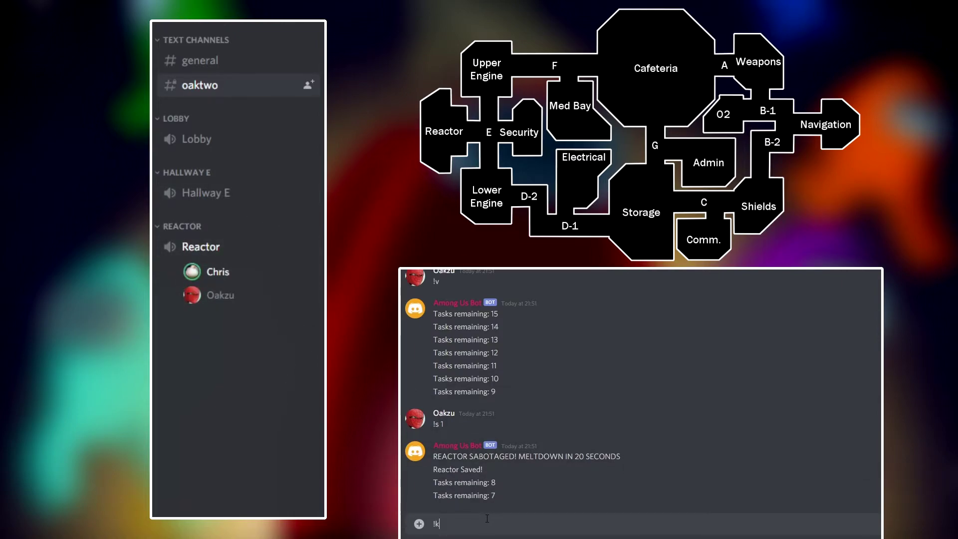
key(Return)
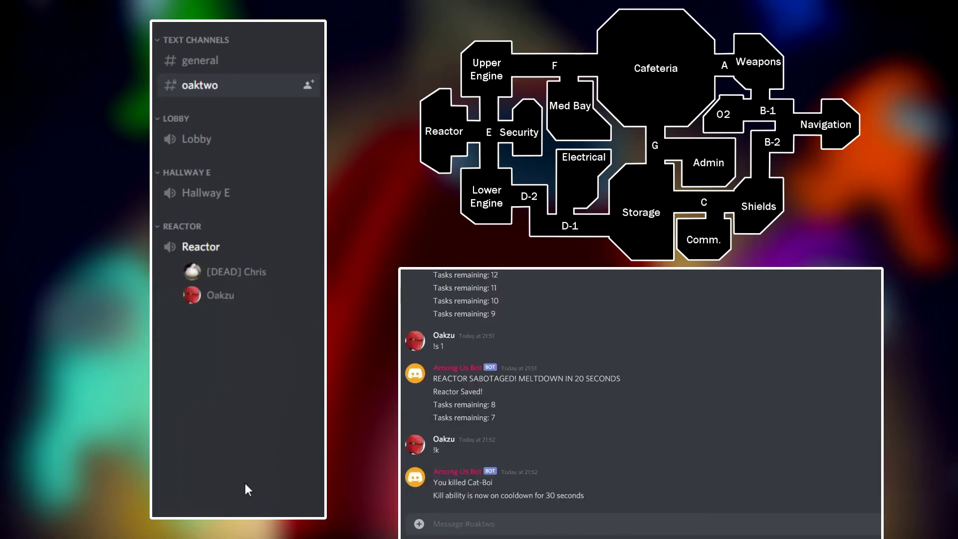
text(!v)
Escape through the vent with '!v', exiting into Lower Engine and then Hallway D-2
key(Return)
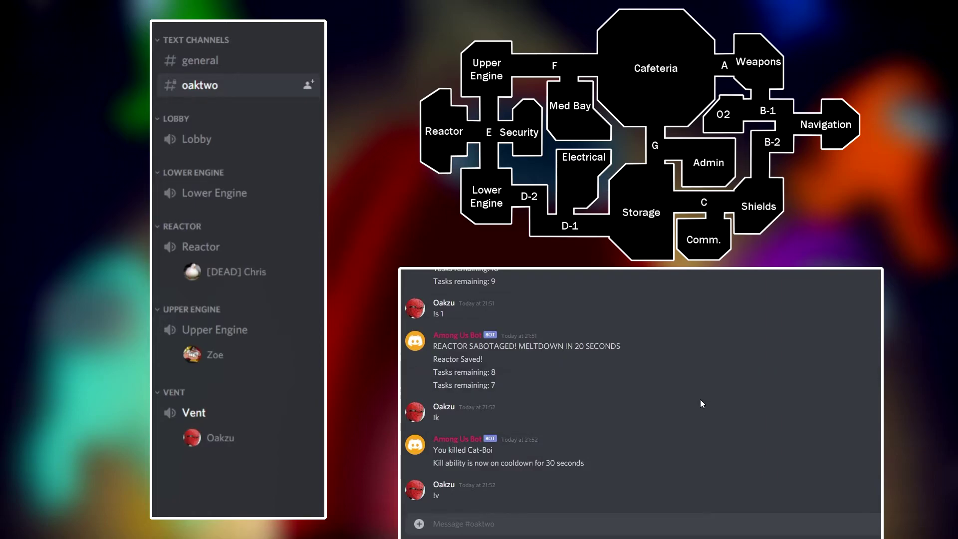
click(215, 192)
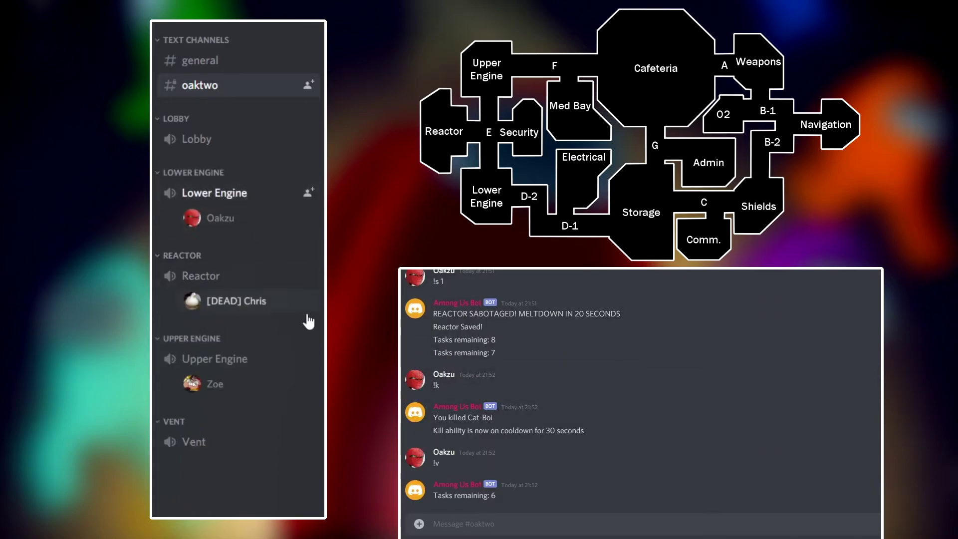
click(213, 193)
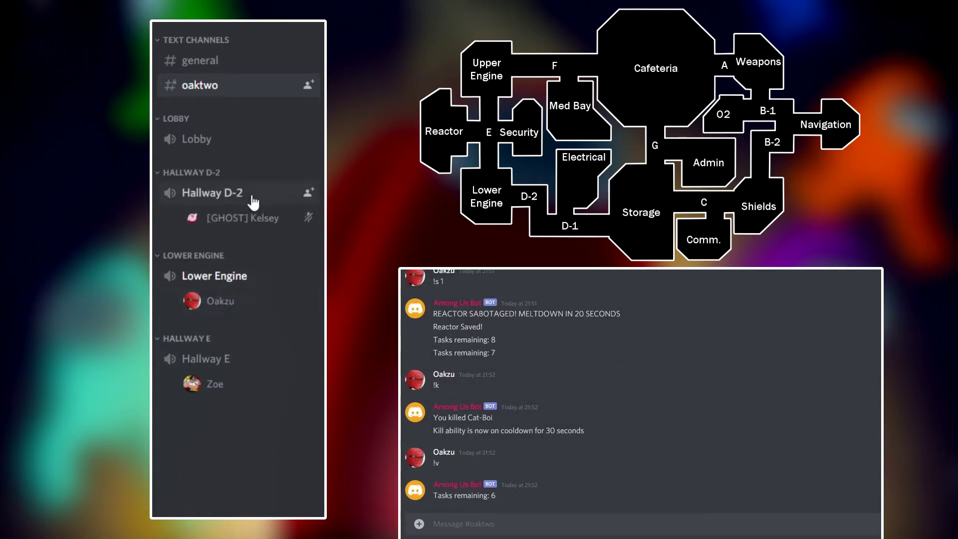
Send the sabotage command '!s 2' in #oaktwo
click(204, 246)
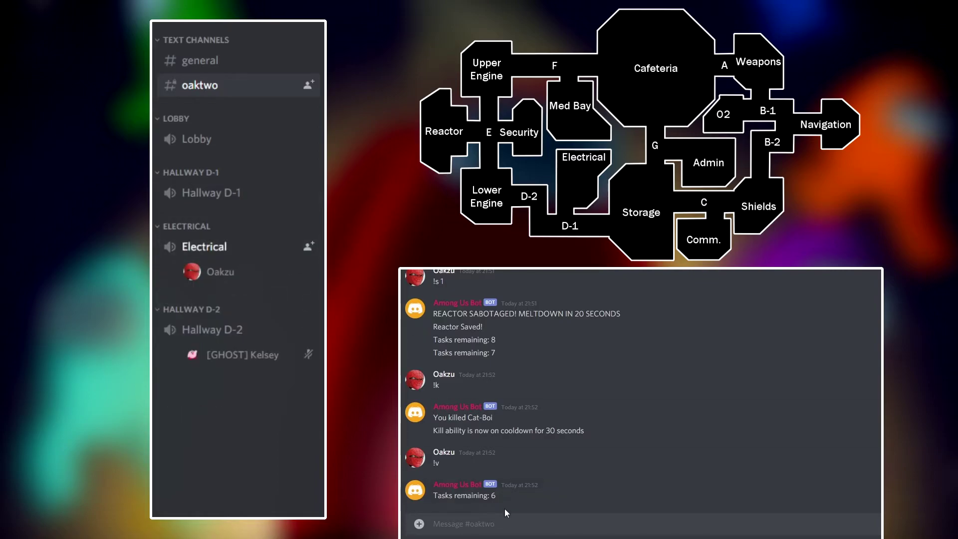
text(!s 2)
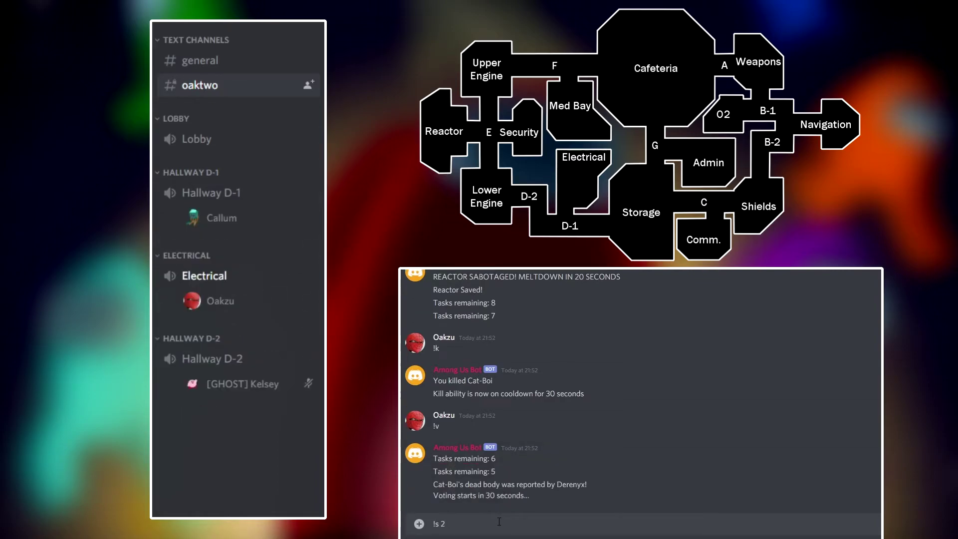
key(Return)
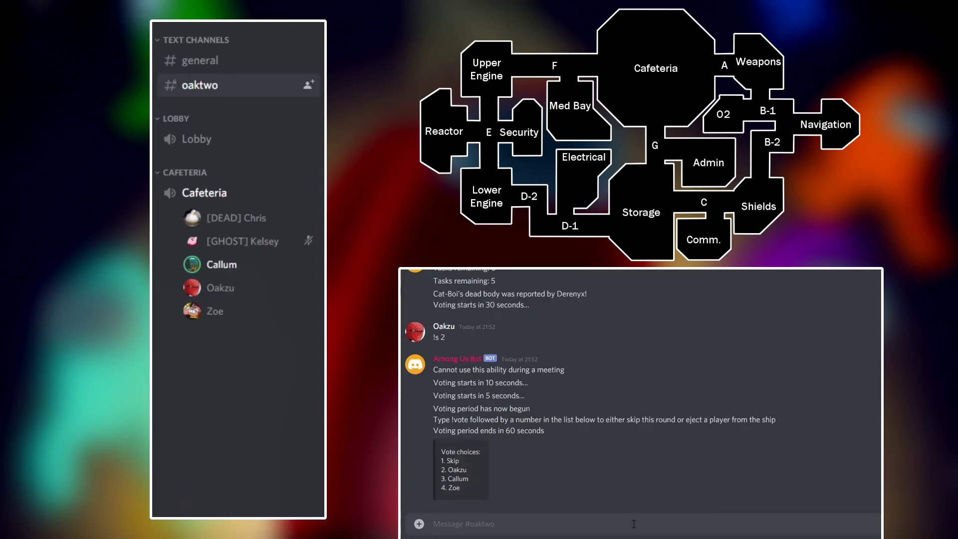
text(!vote)
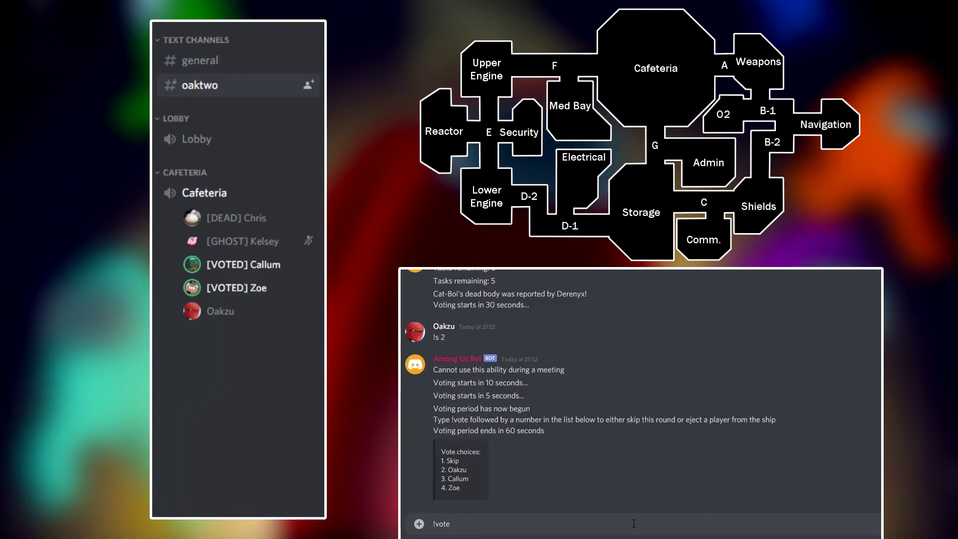
text(1)
Vote to skip with '!vote 1', then join the Hallway A voice channel
key(Return)
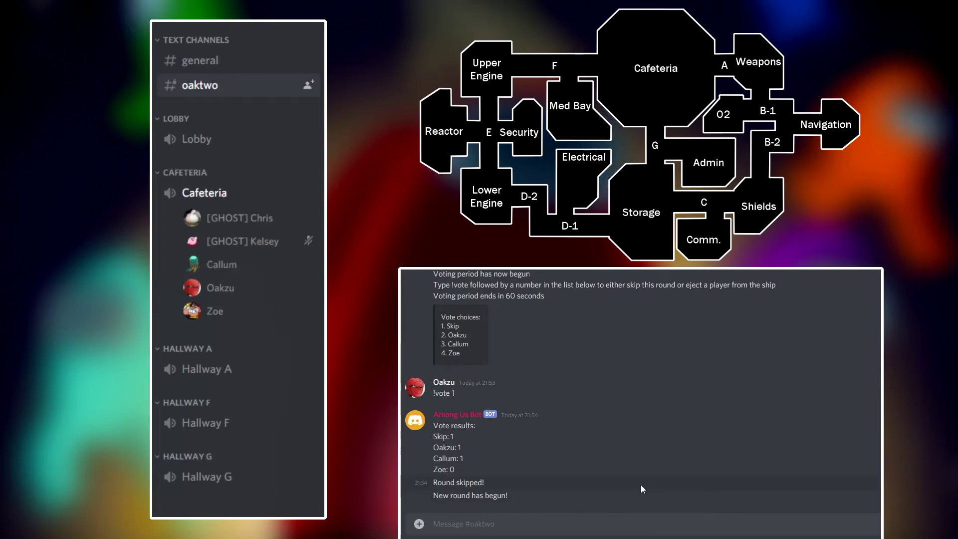
click(207, 368)
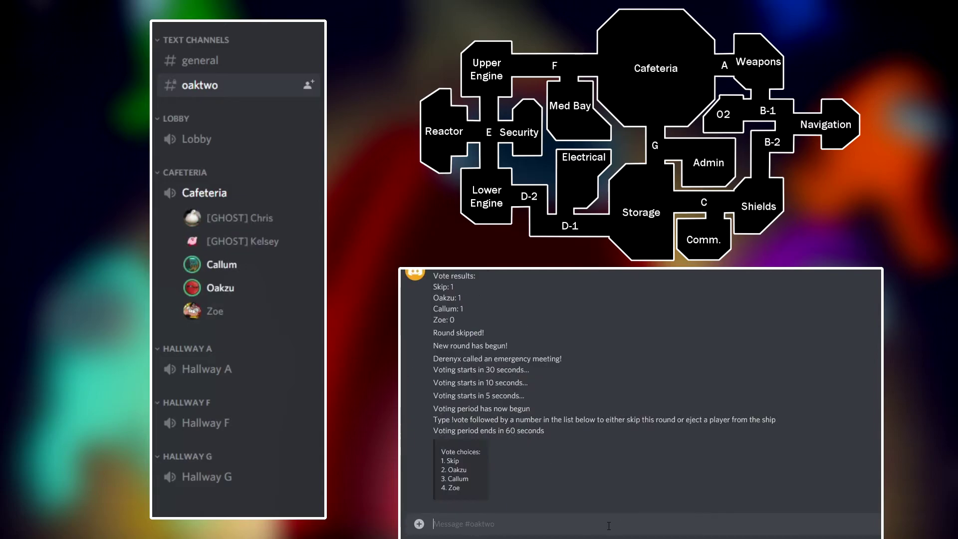
text(!vote 3)
Send '!vote 3' in #oaktwo to vote against the third player
key(Return)
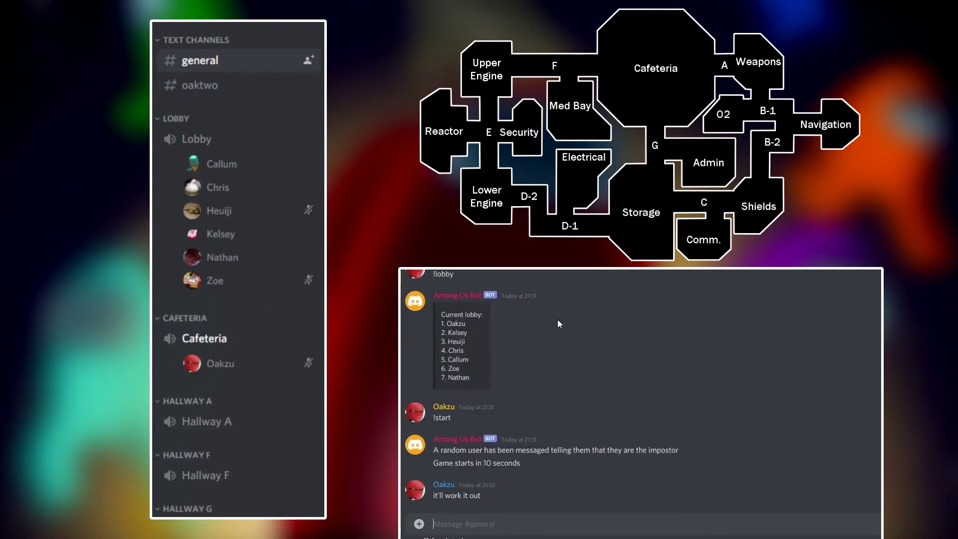
text(don't worry)
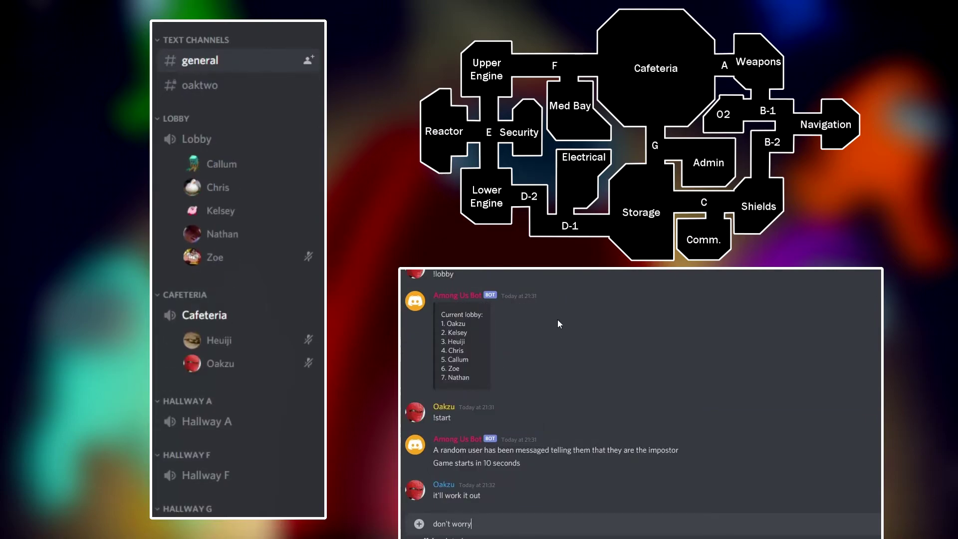
Send 'don't worry', 'this is fine' and 'i promise it's not broken' in #general, then switch to #oaktwo
key(Return)
text(this fine)
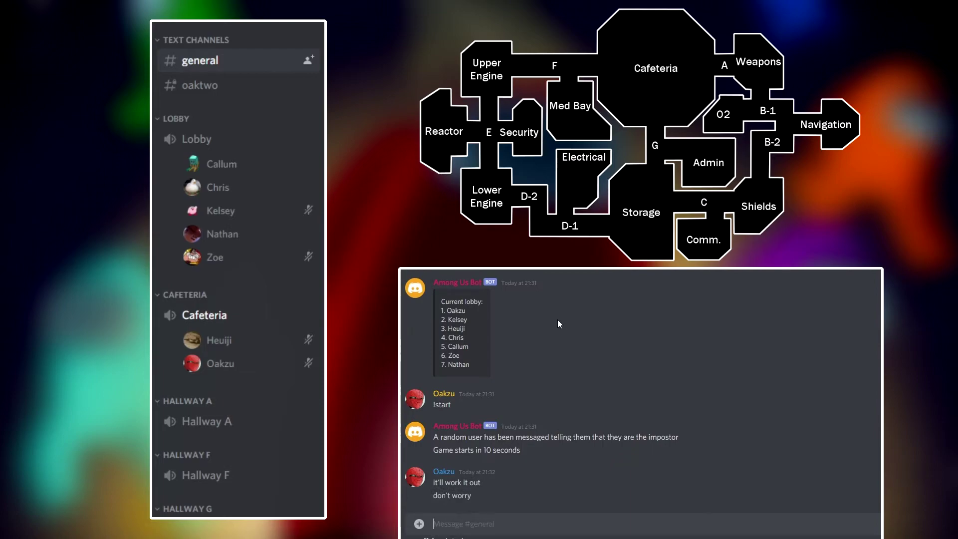
key(Return)
text(i promise it's)
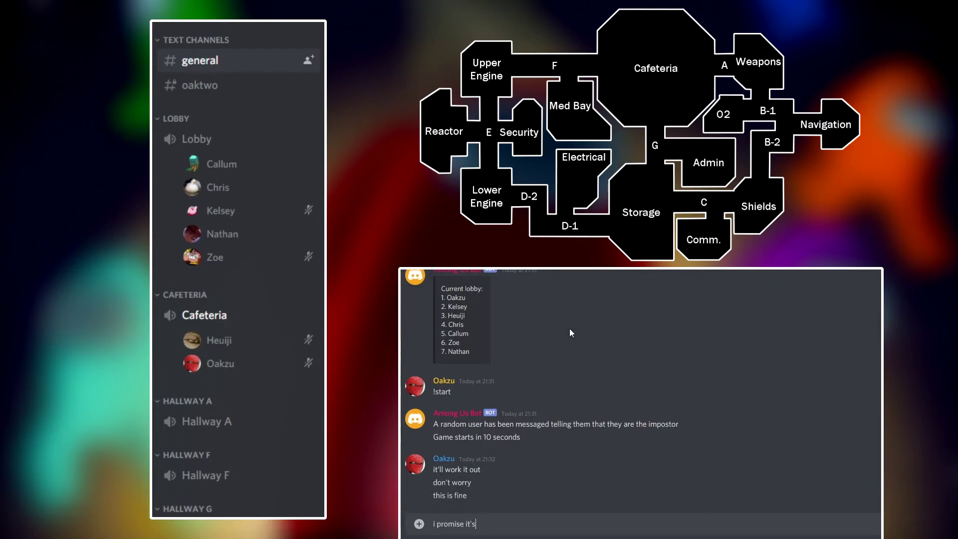
text( not broken)
key(Return)
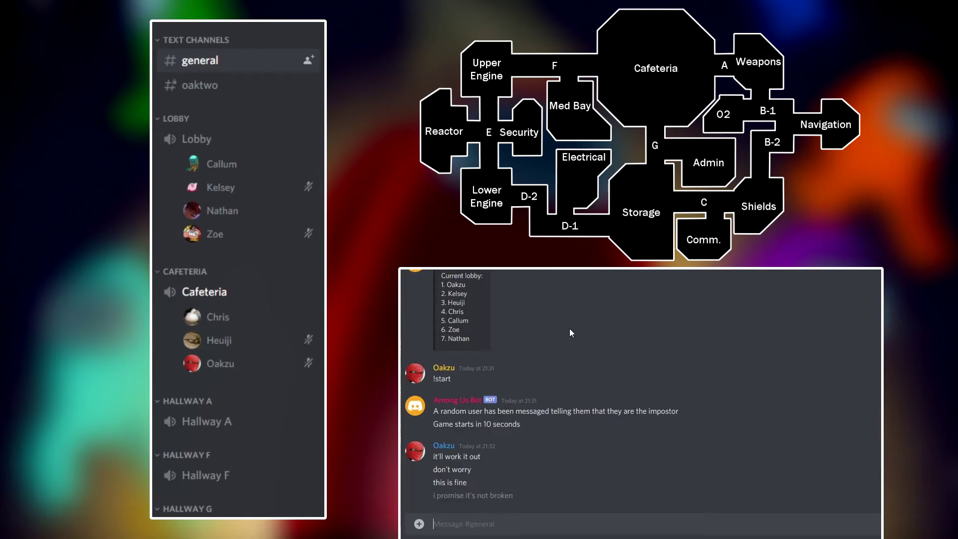
key(alt+Down)
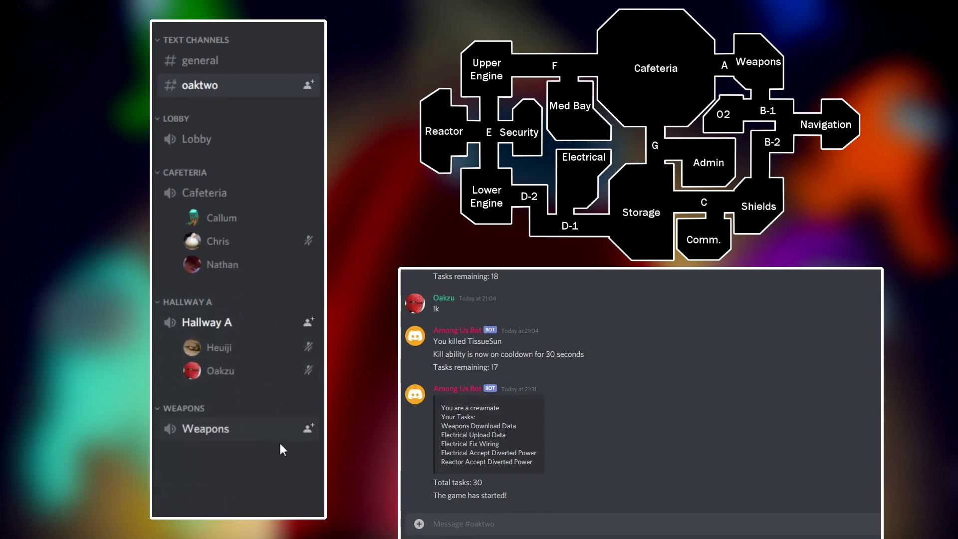
Join Weapons, run the download task with '!t', then check #general and #oaktwo
click(248, 440)
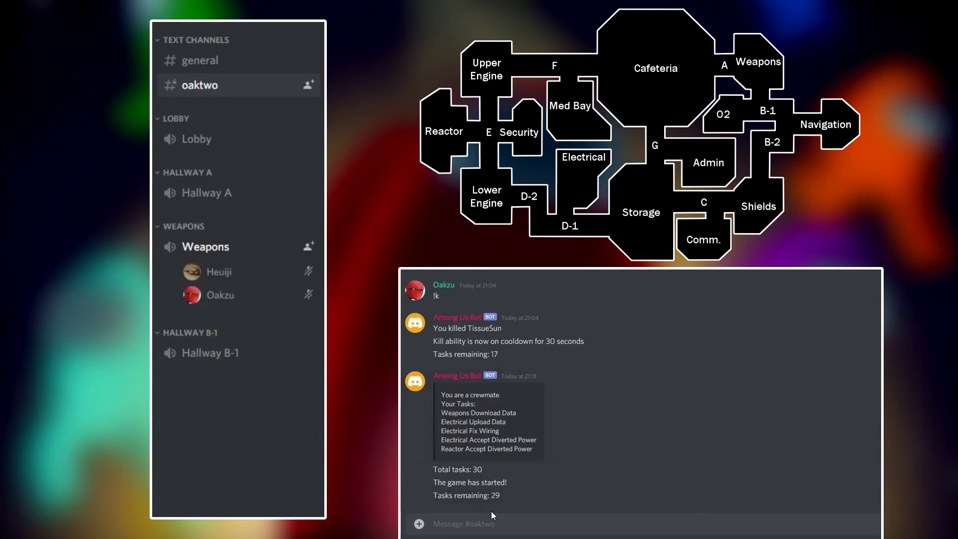
text(!t)
key(Return)
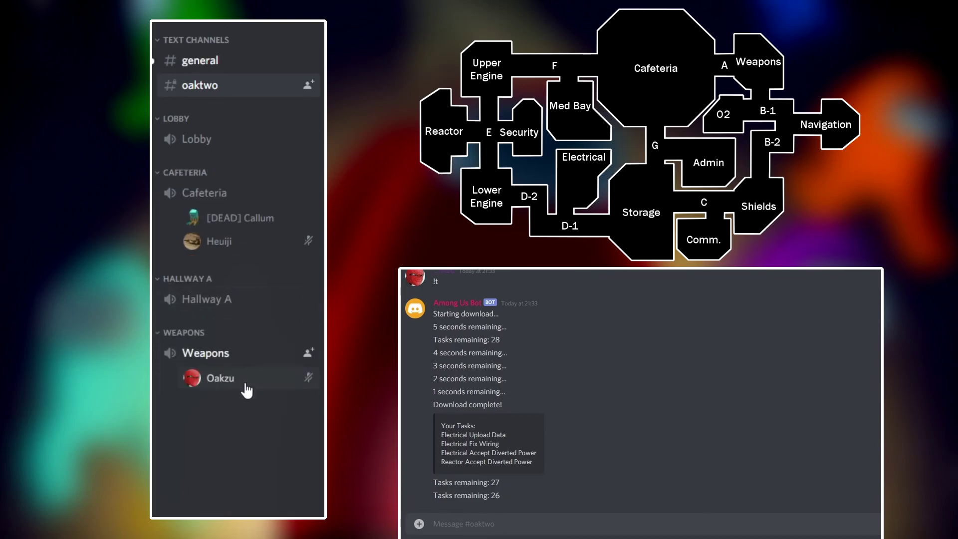
click(217, 63)
click(227, 86)
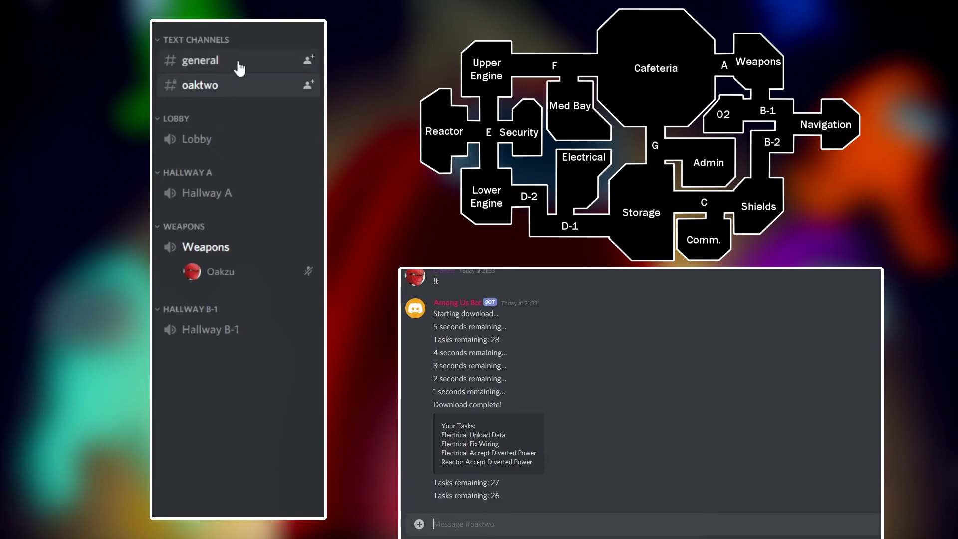
click(238, 63)
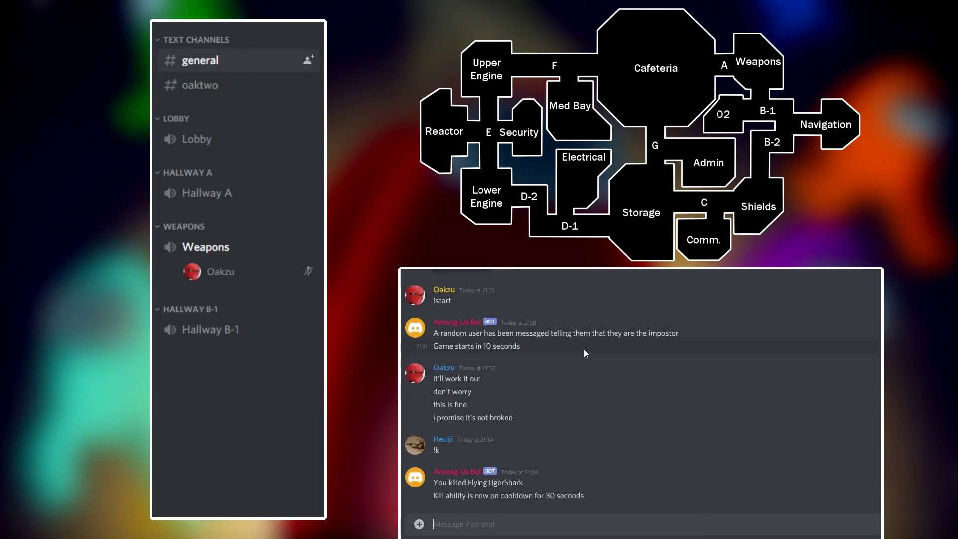
key(alt+Down)
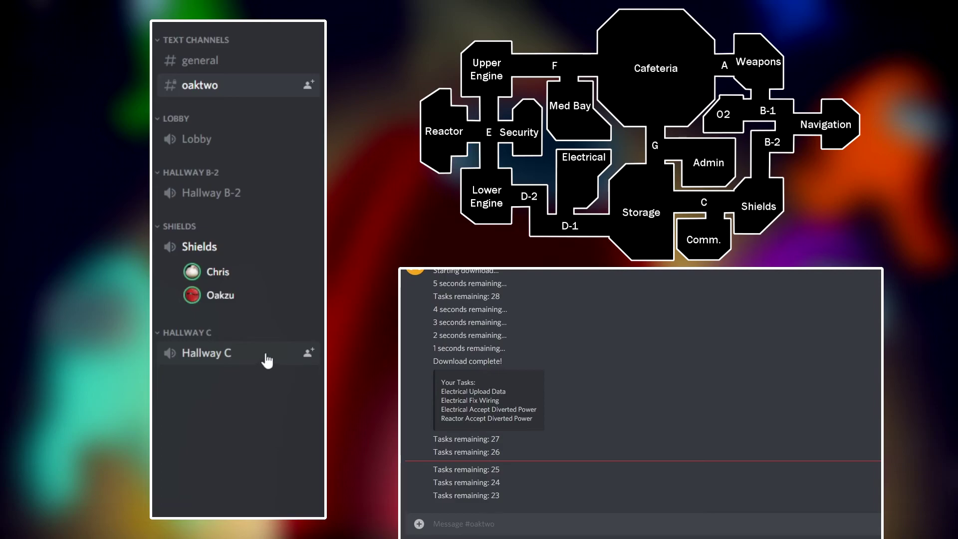
mouse_move(225, 85)
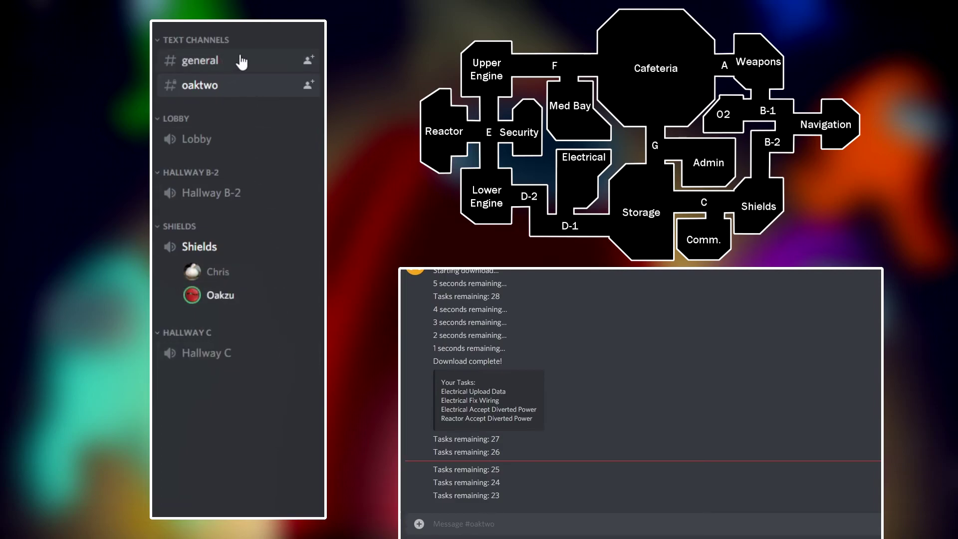
click(243, 64)
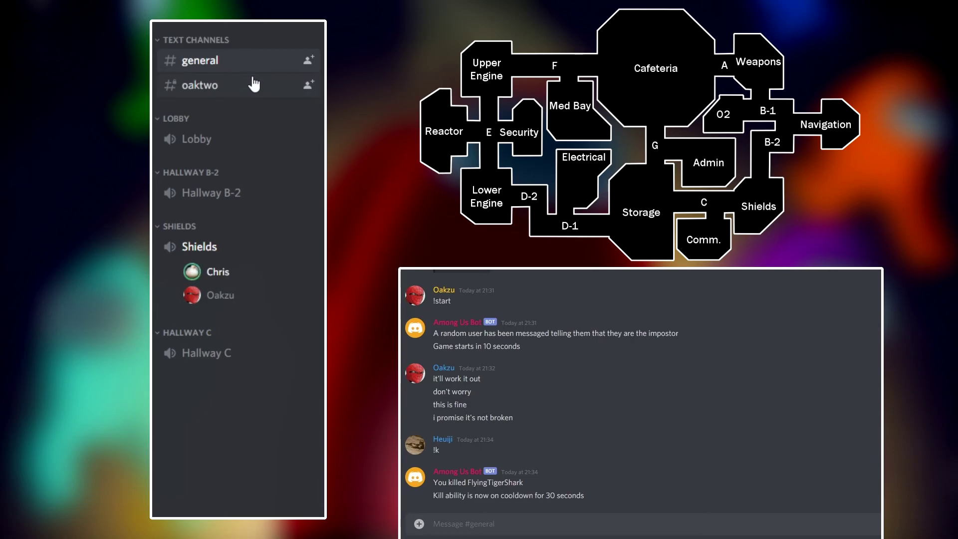
click(254, 84)
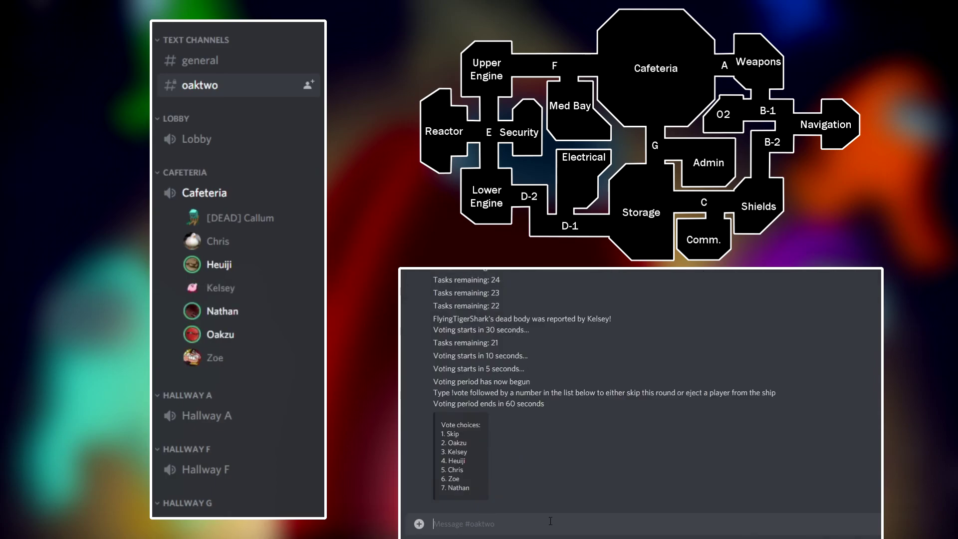
text(!vote 4)
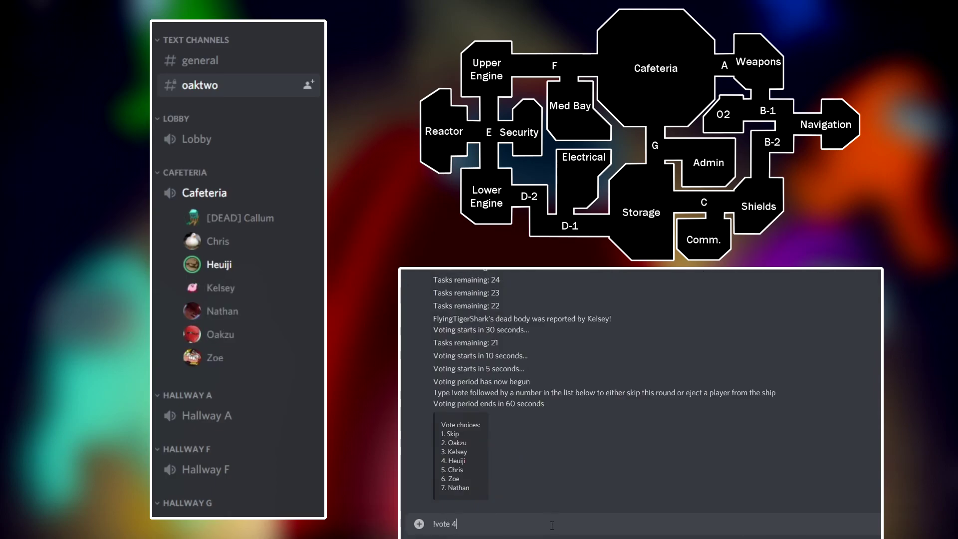
key(Return)
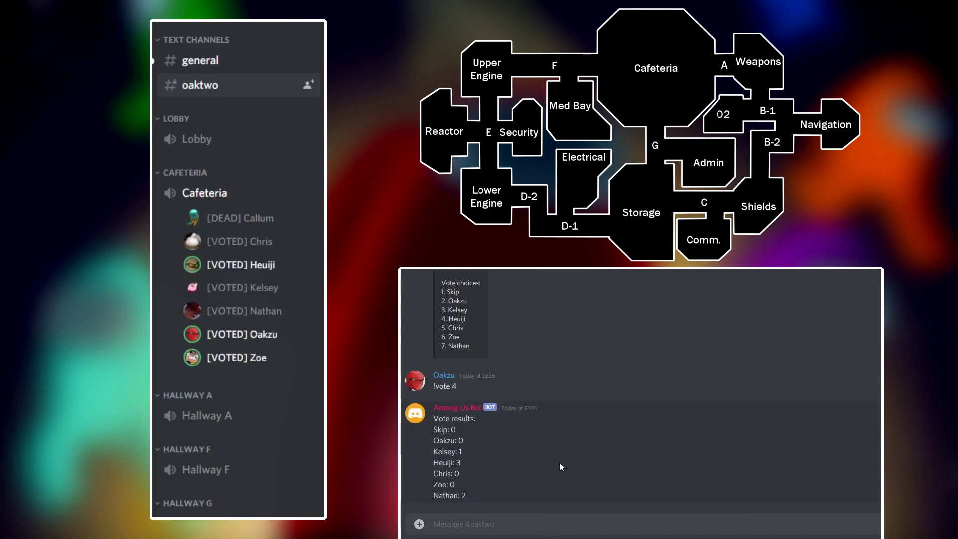